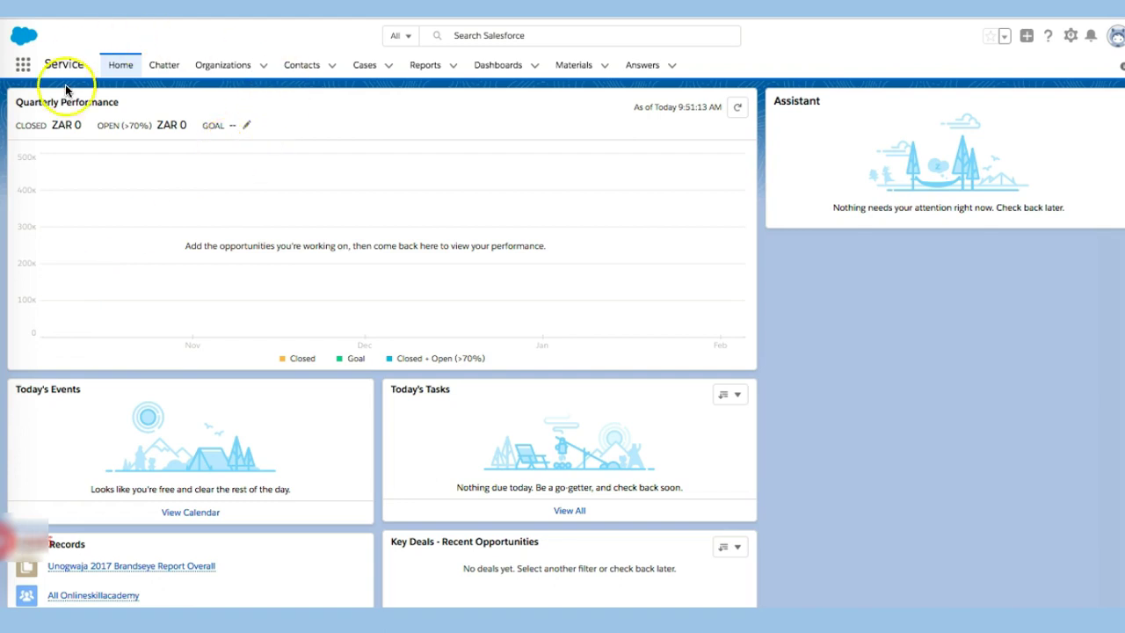
Step: Switch to the Service app and start a new organization from the Organizations menu
click(24, 68)
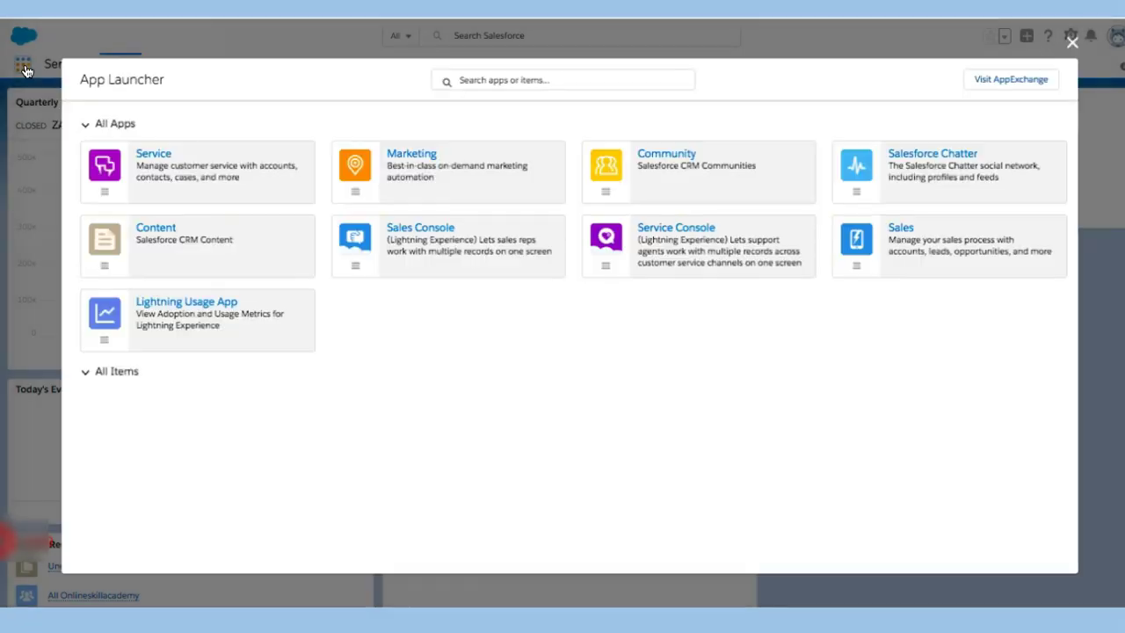
click(155, 158)
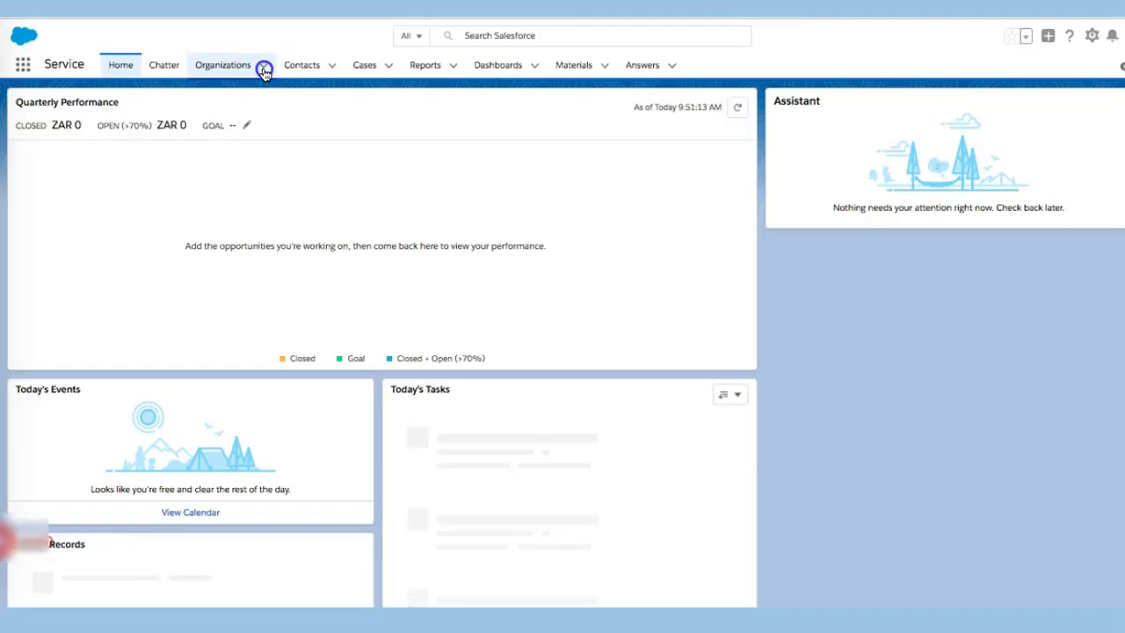
click(264, 68)
click(244, 89)
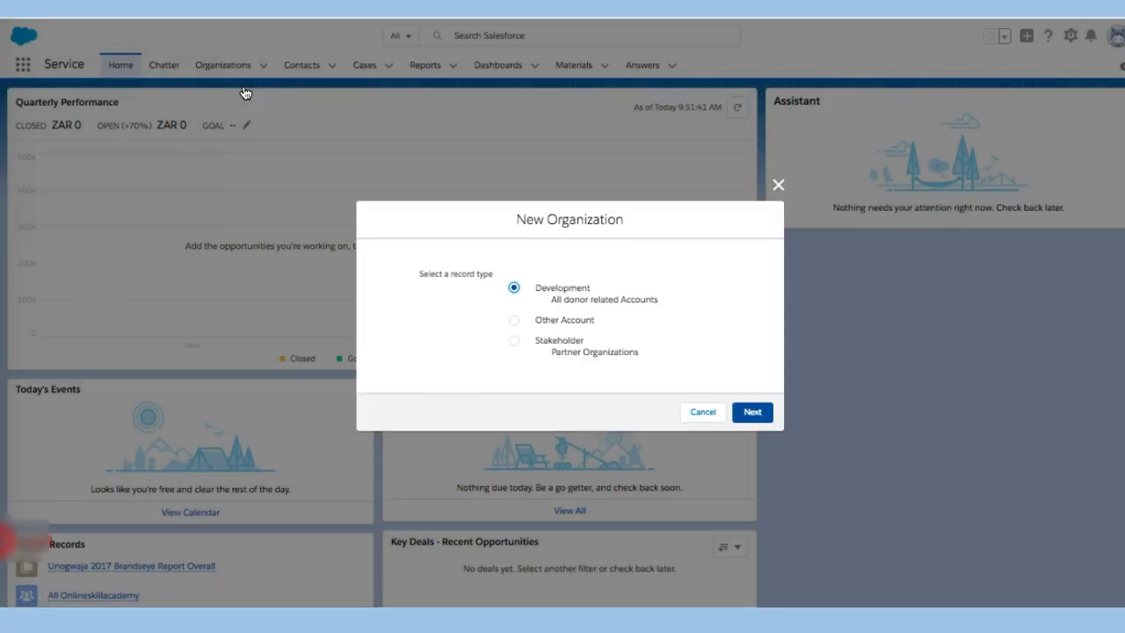
Step: Cancel the new organization and show the empty Recently Viewed Organizations list
click(778, 185)
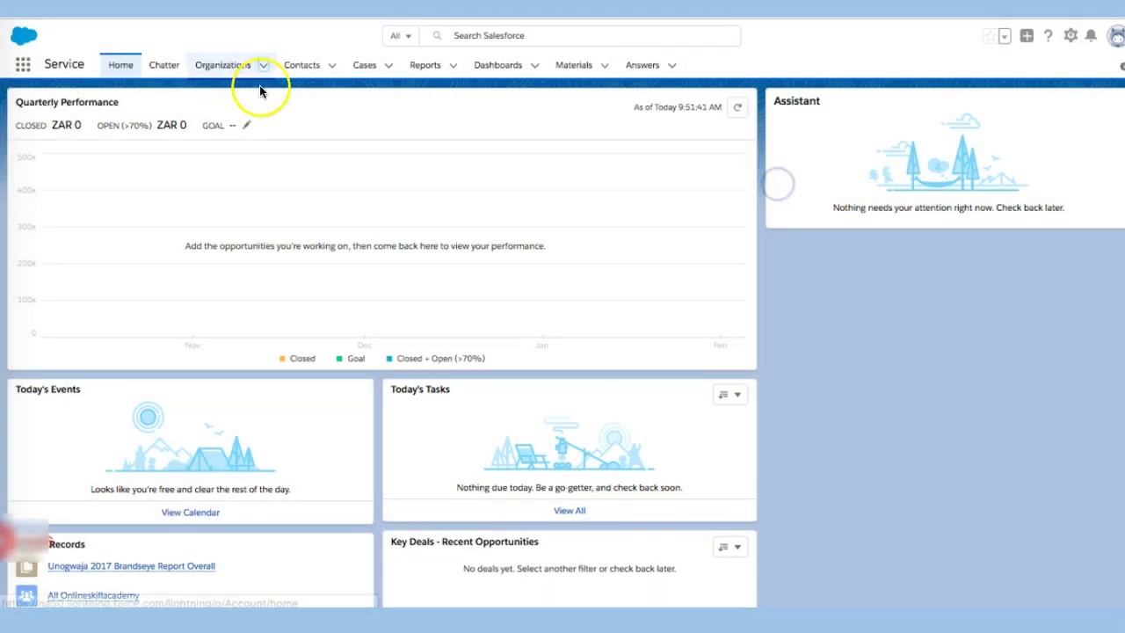
click(208, 71)
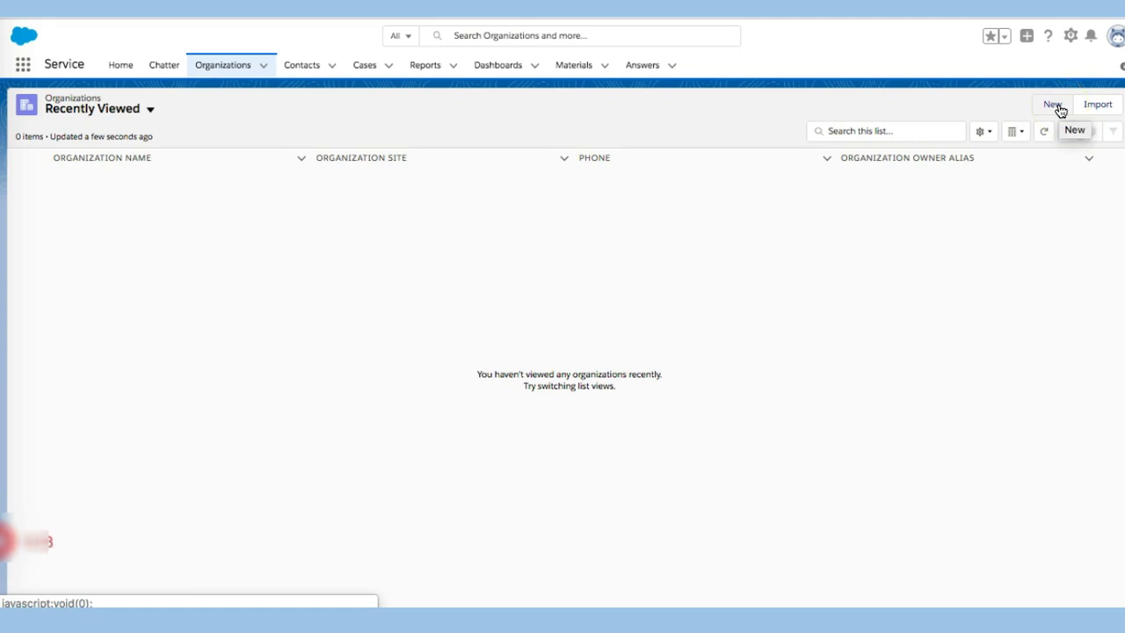
click(1095, 107)
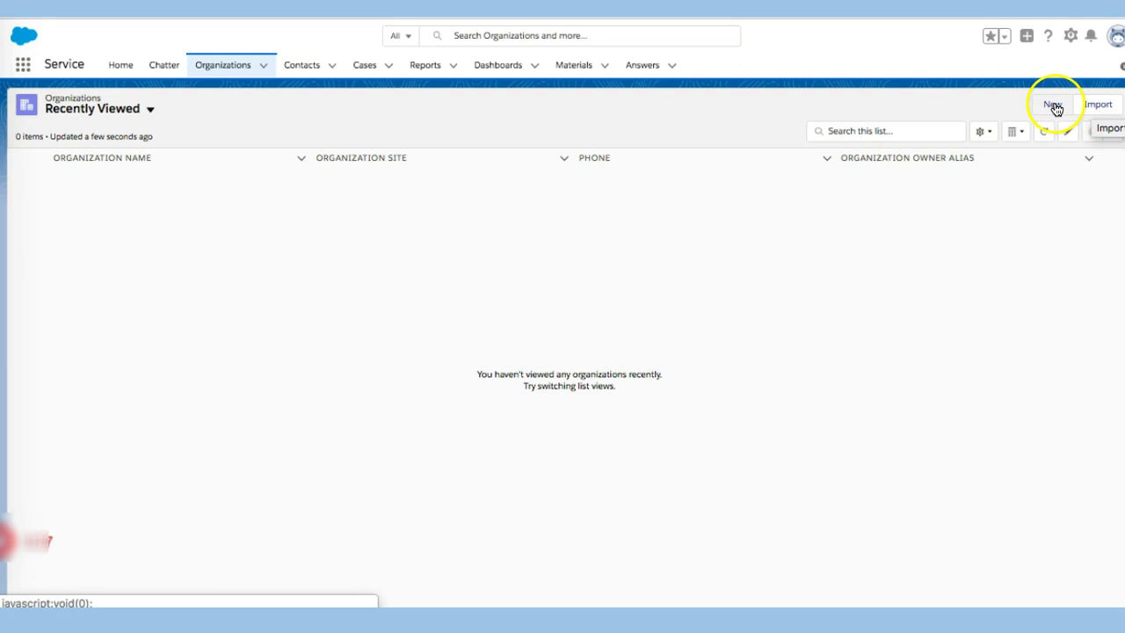
Step: Begin a new organization record with the Development record type
click(1054, 109)
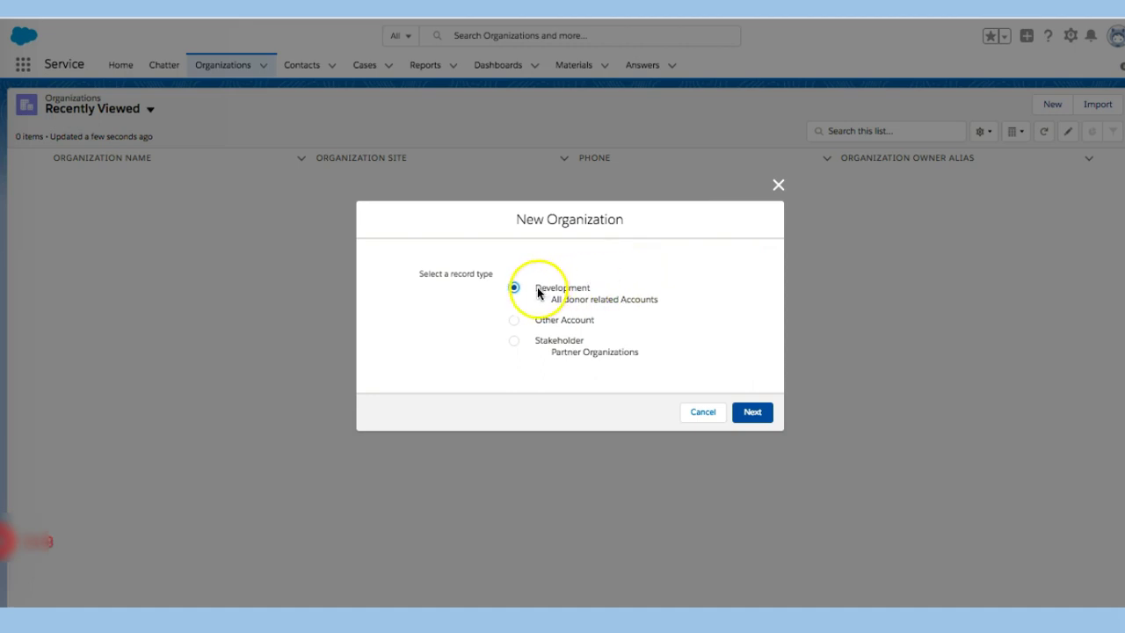
click(749, 410)
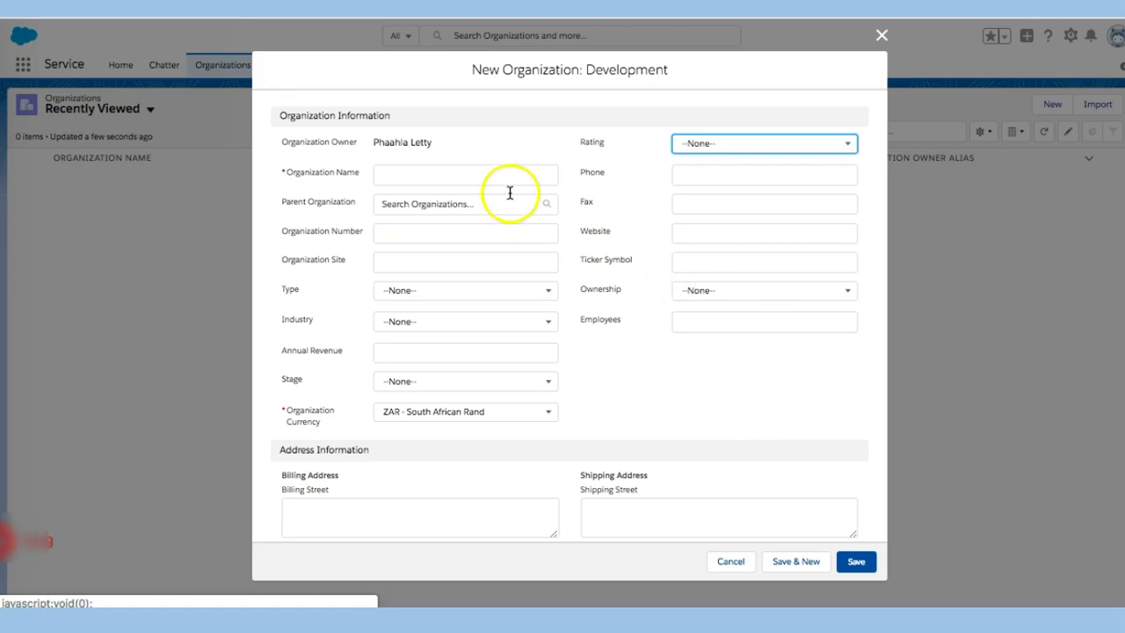
Step: Rate the new organization Hot and name it 'ABC Industries'
click(758, 145)
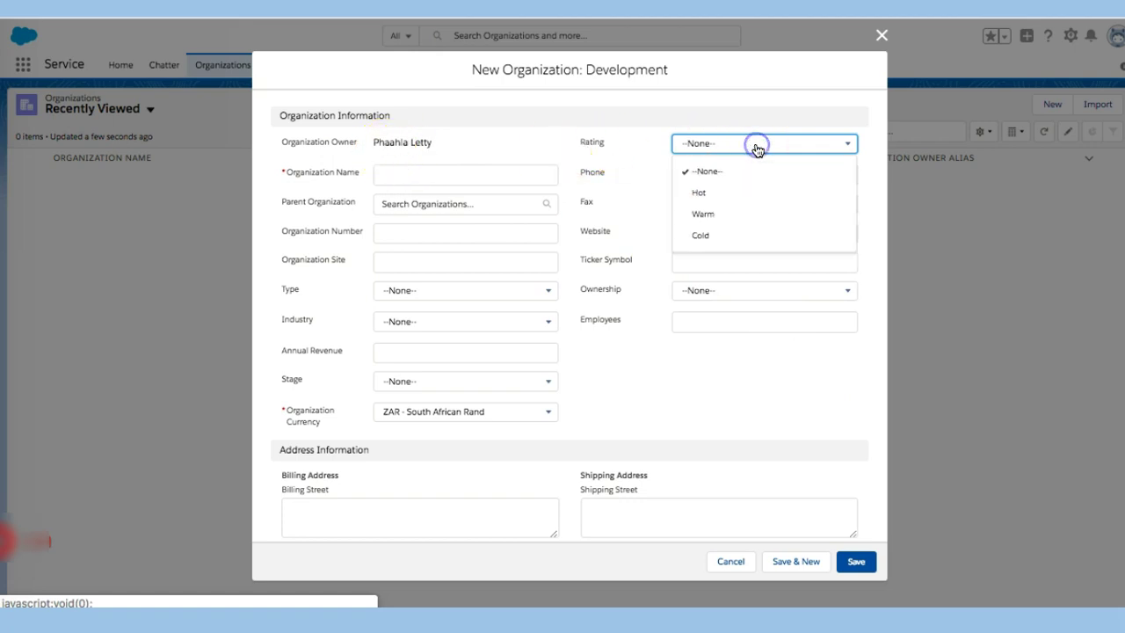
click(716, 195)
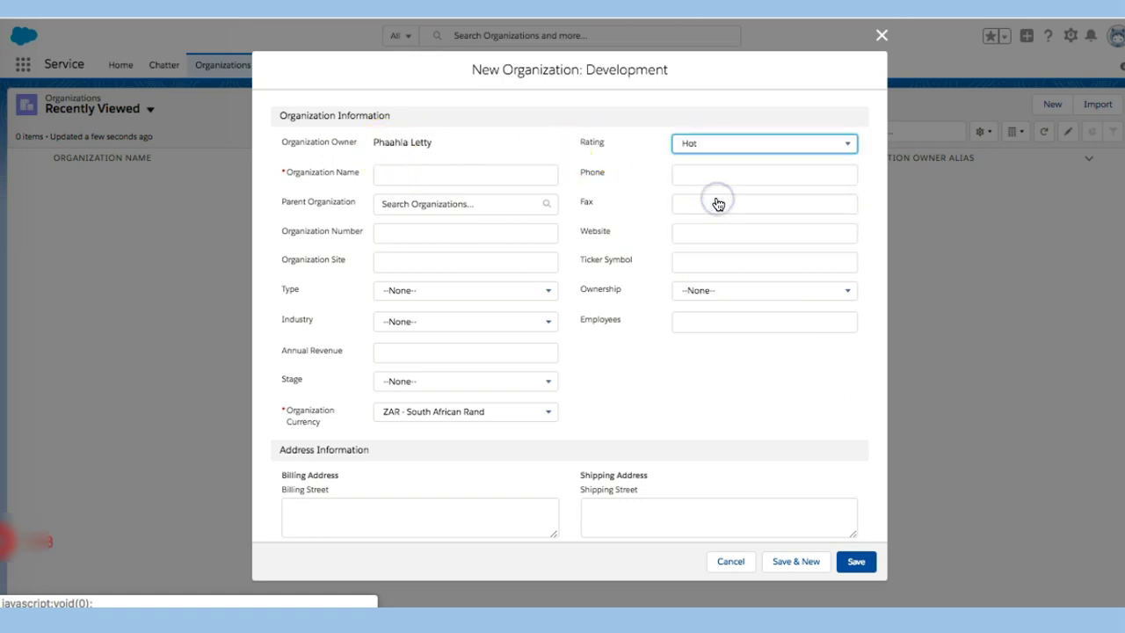
click(645, 171)
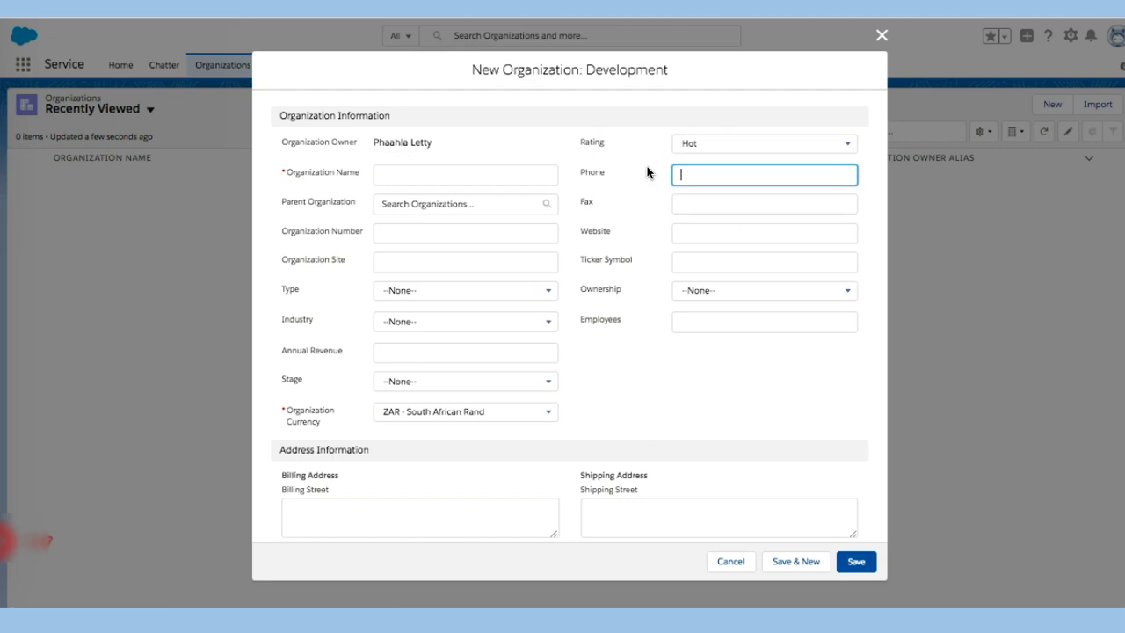
click(456, 173)
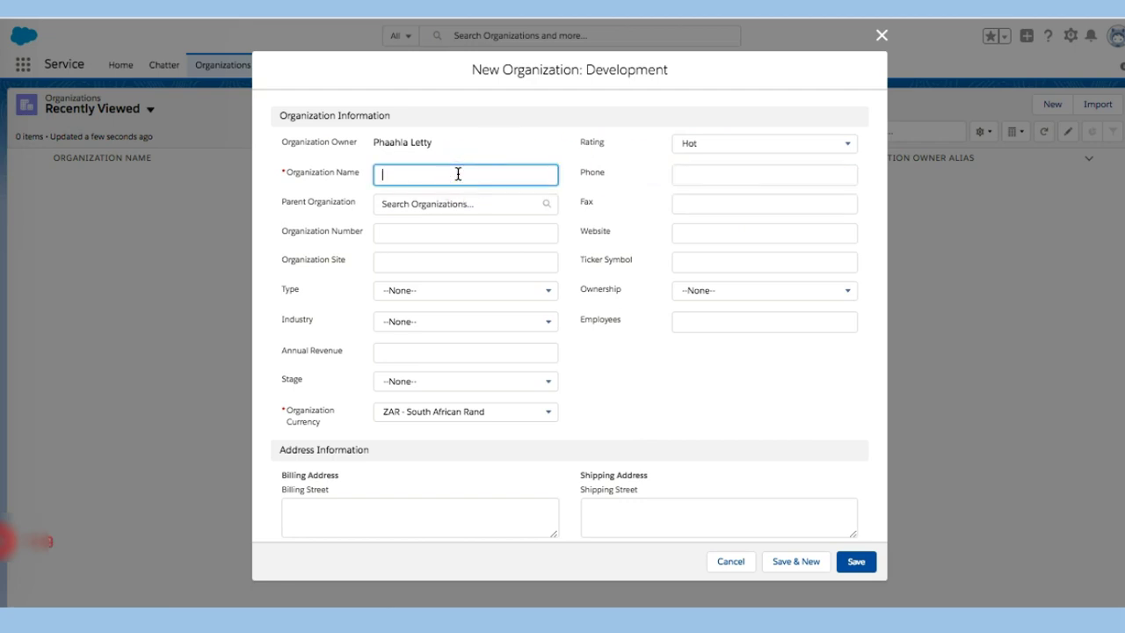
text(ABC Industries)
click(505, 201)
click(427, 231)
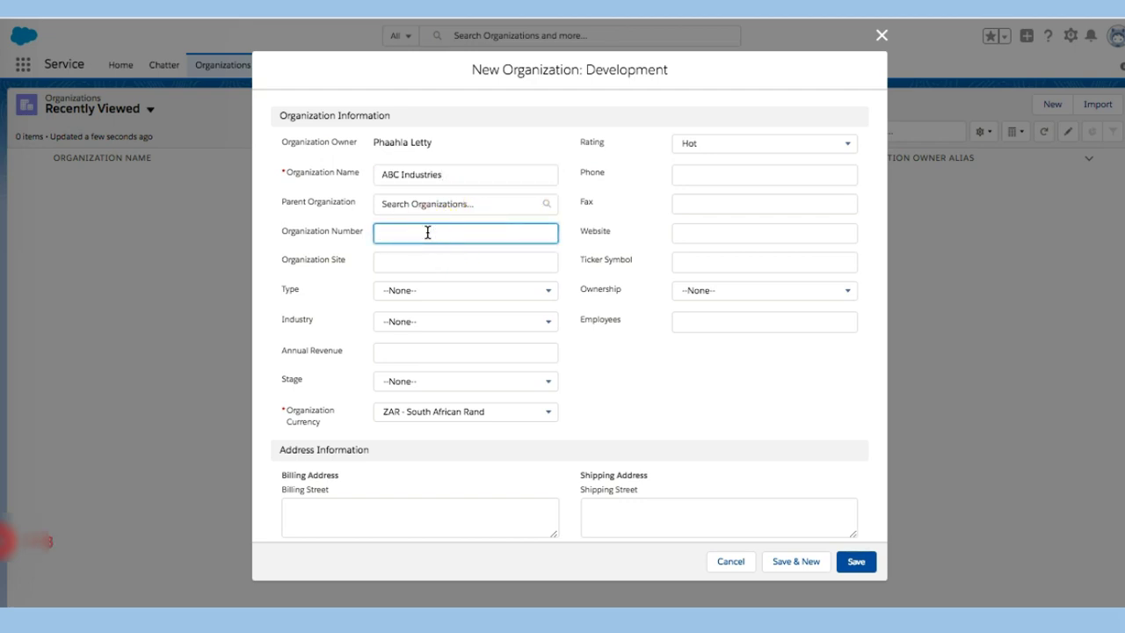
click(414, 264)
Step: Set Type Customer - Channel, Industry Agriculture, Stage Negotiation/Review, and currency ZAR - South African Rand
click(414, 291)
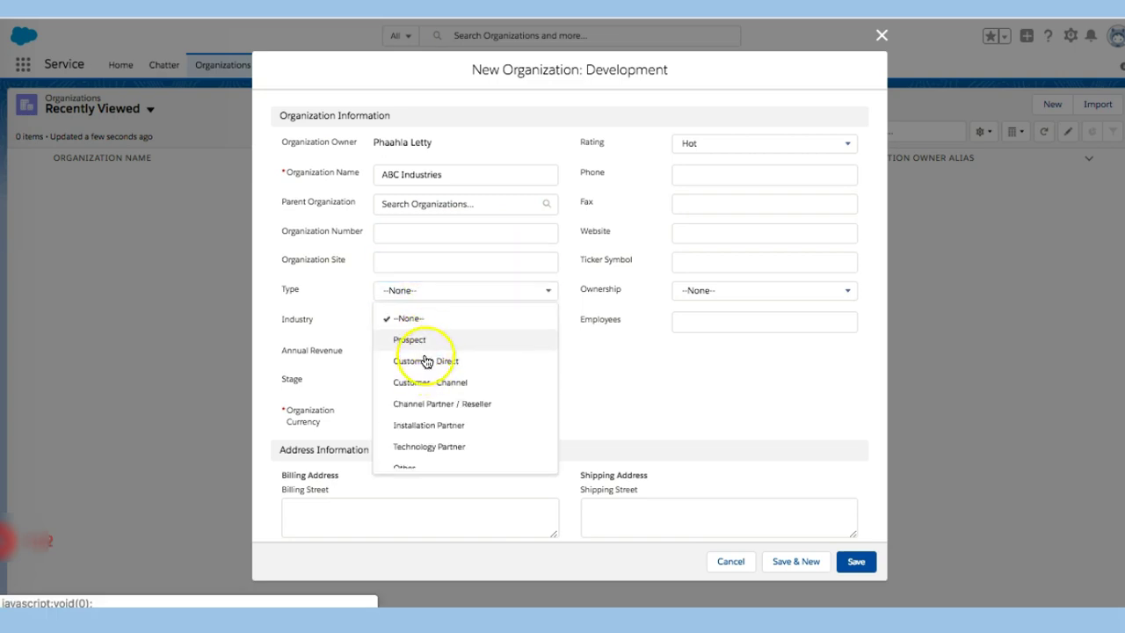
scroll(433, 438, down, 1)
click(429, 372)
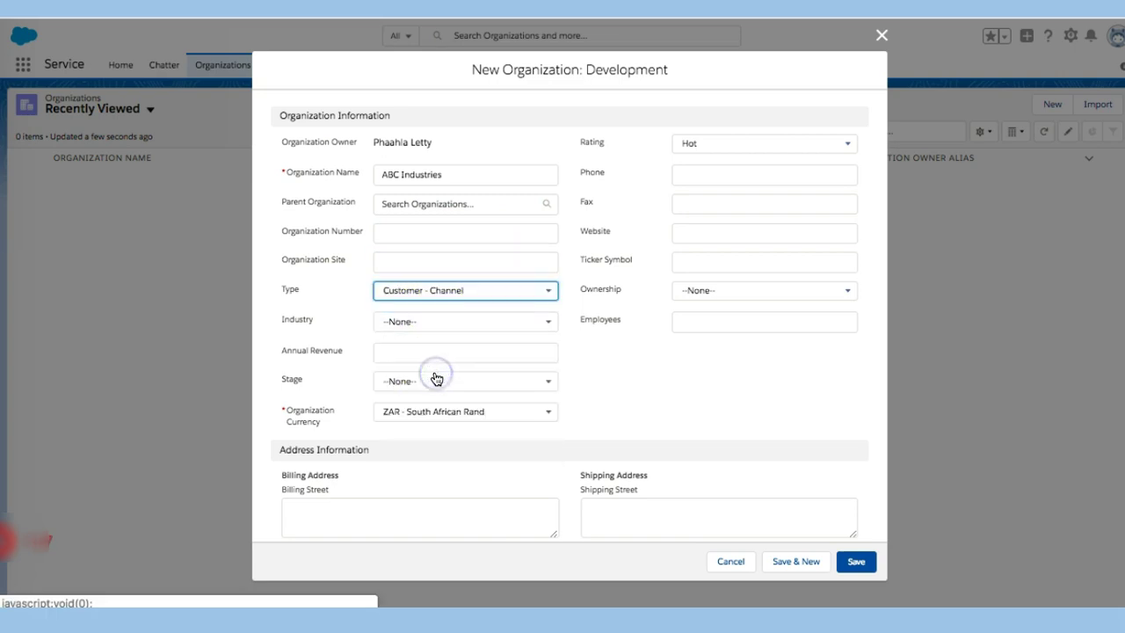
click(427, 325)
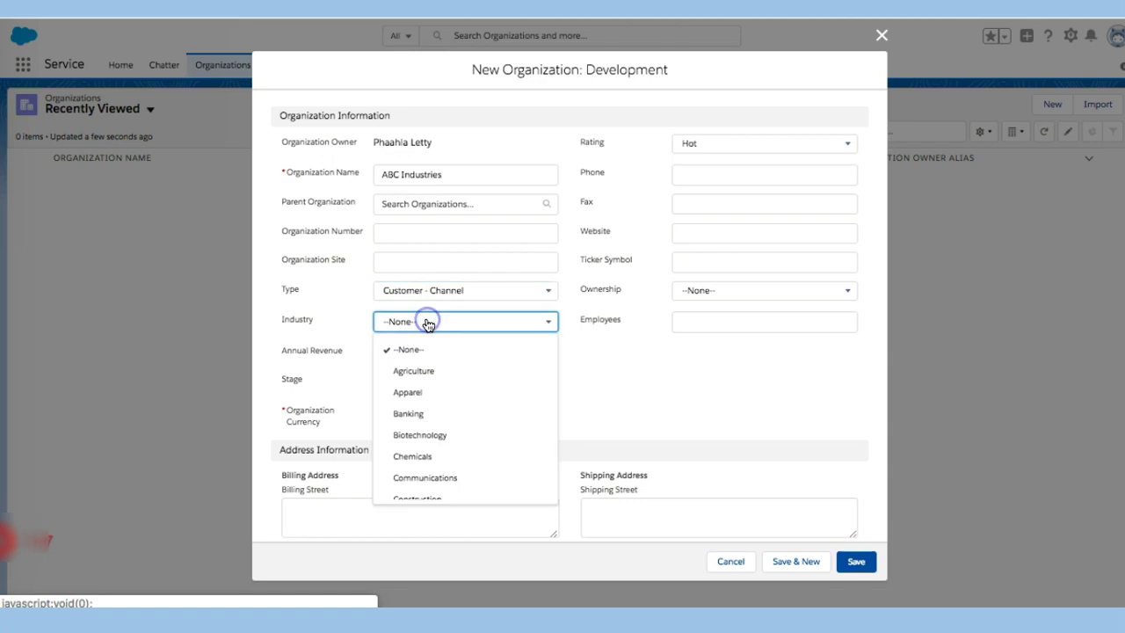
click(427, 372)
click(422, 352)
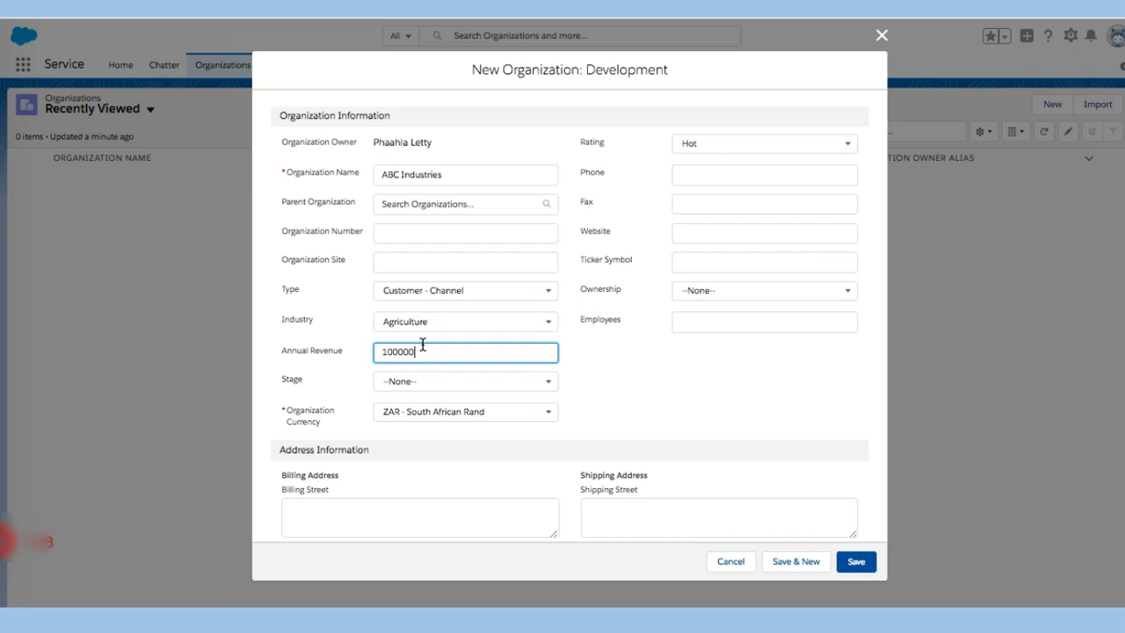
click(468, 383)
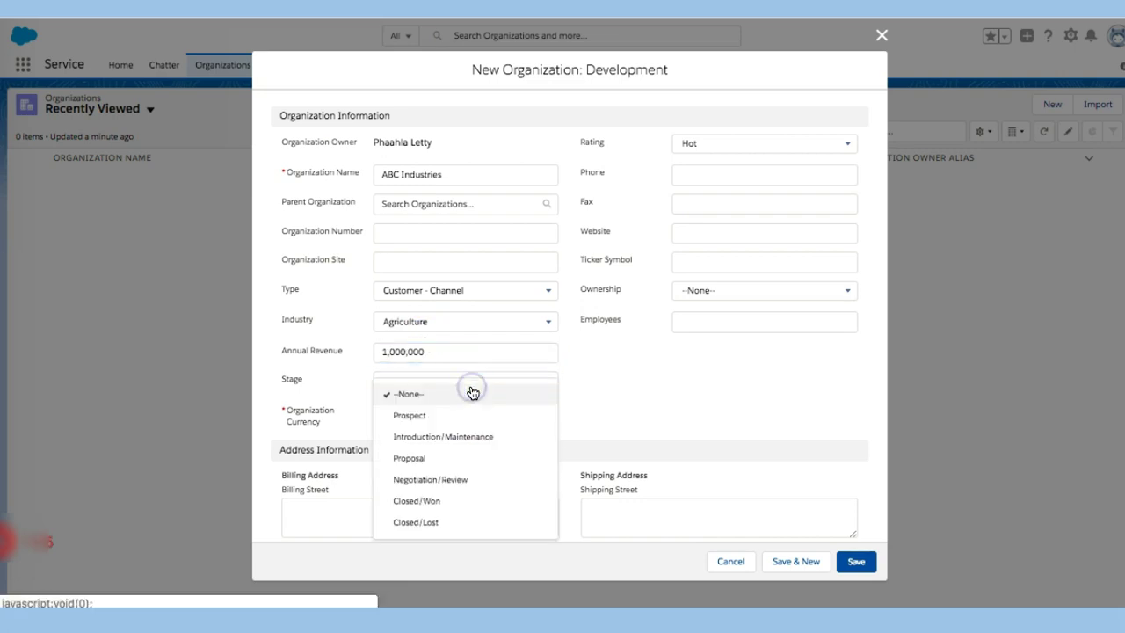
click(464, 482)
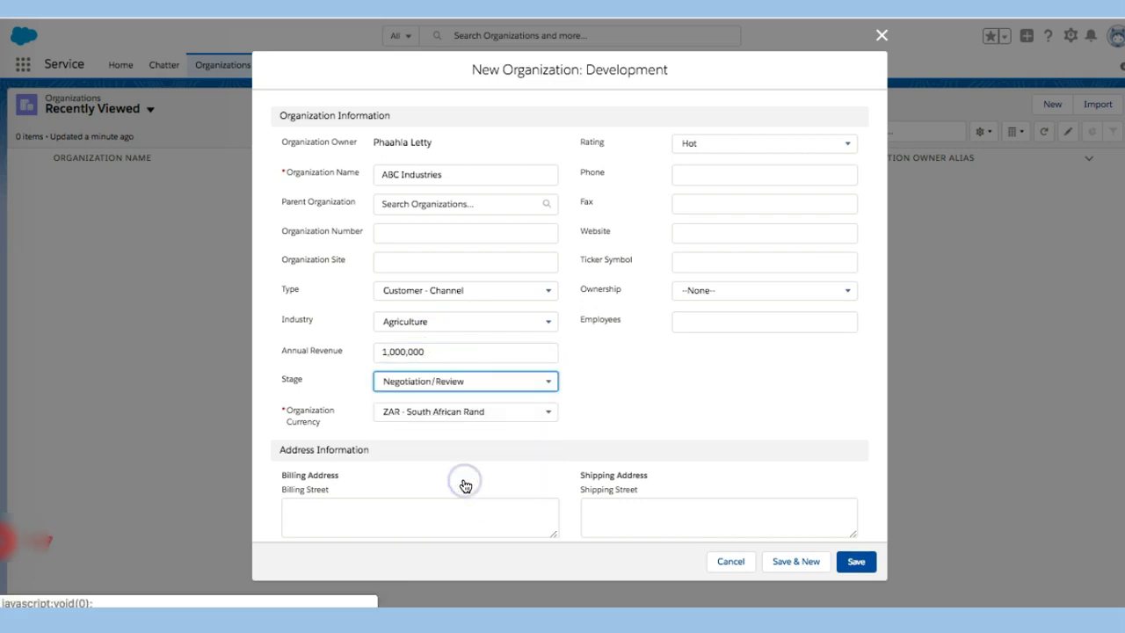
click(454, 412)
click(454, 441)
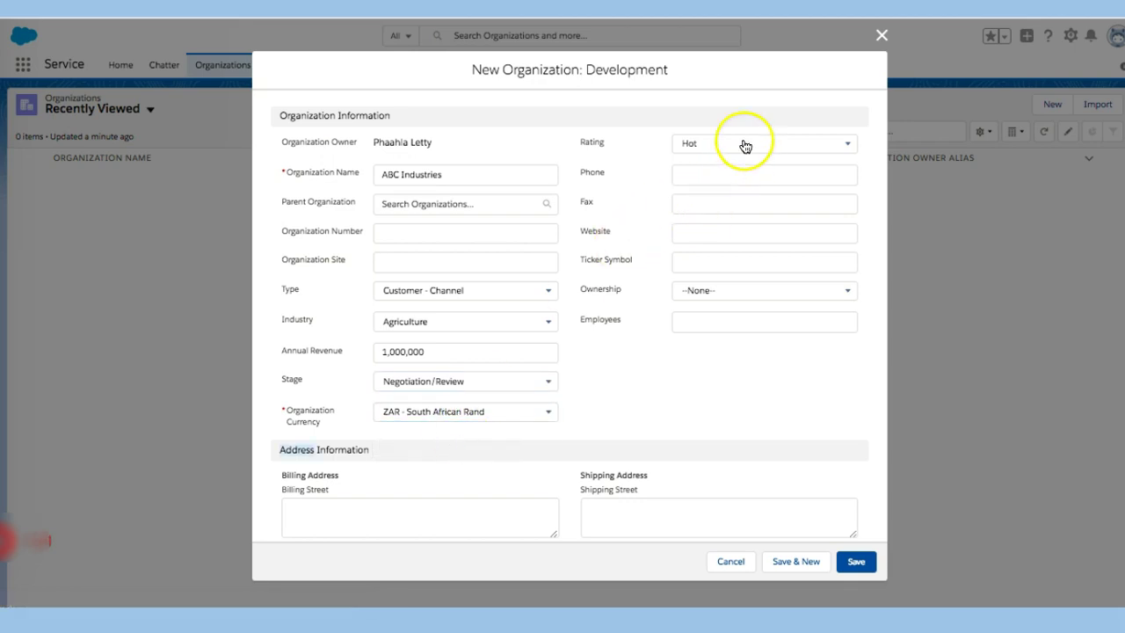
click(694, 234)
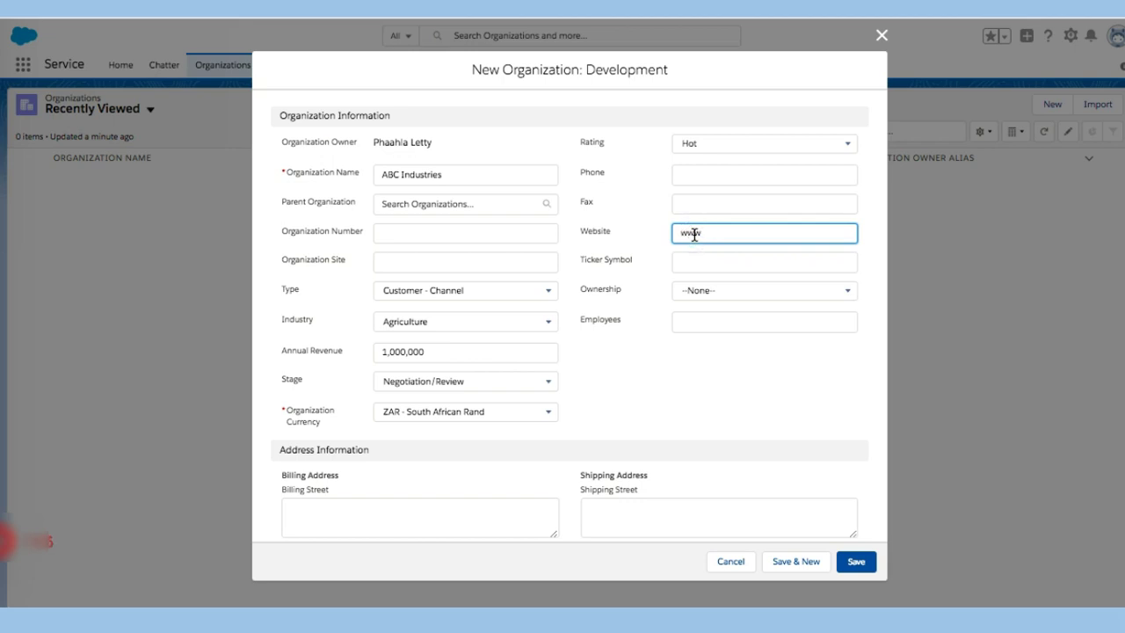
text(www.abc.com)
click(741, 290)
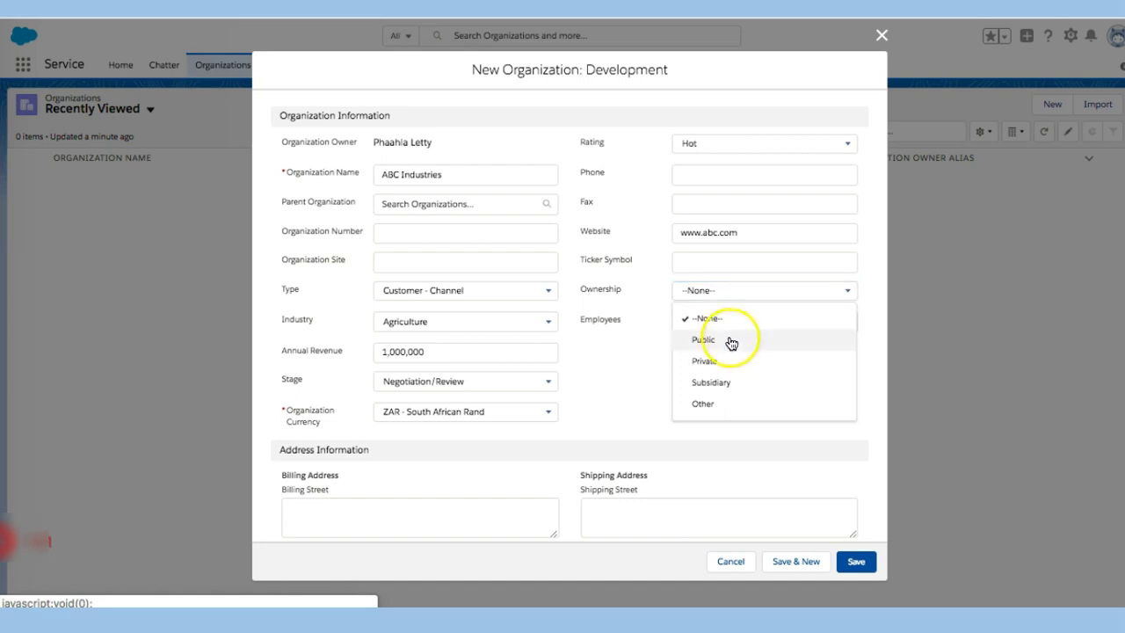
click(730, 341)
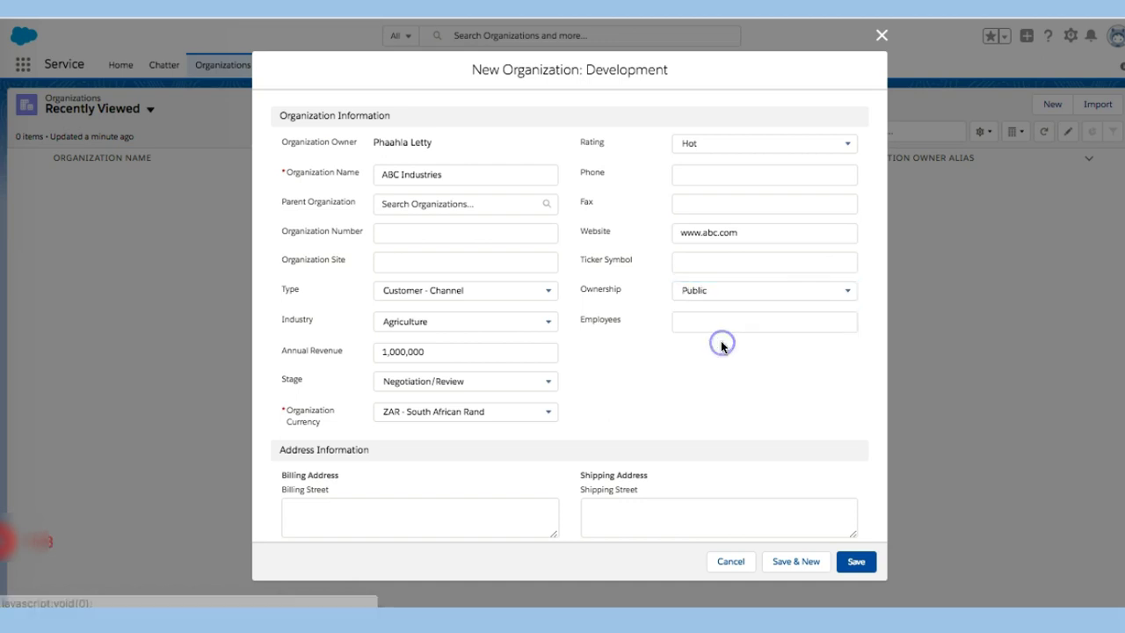
Step: Set Customer Priority to High and Upsell Opportunity to Yes
scroll(720, 343, down, 3)
click(447, 314)
scroll(448, 314, down, 2)
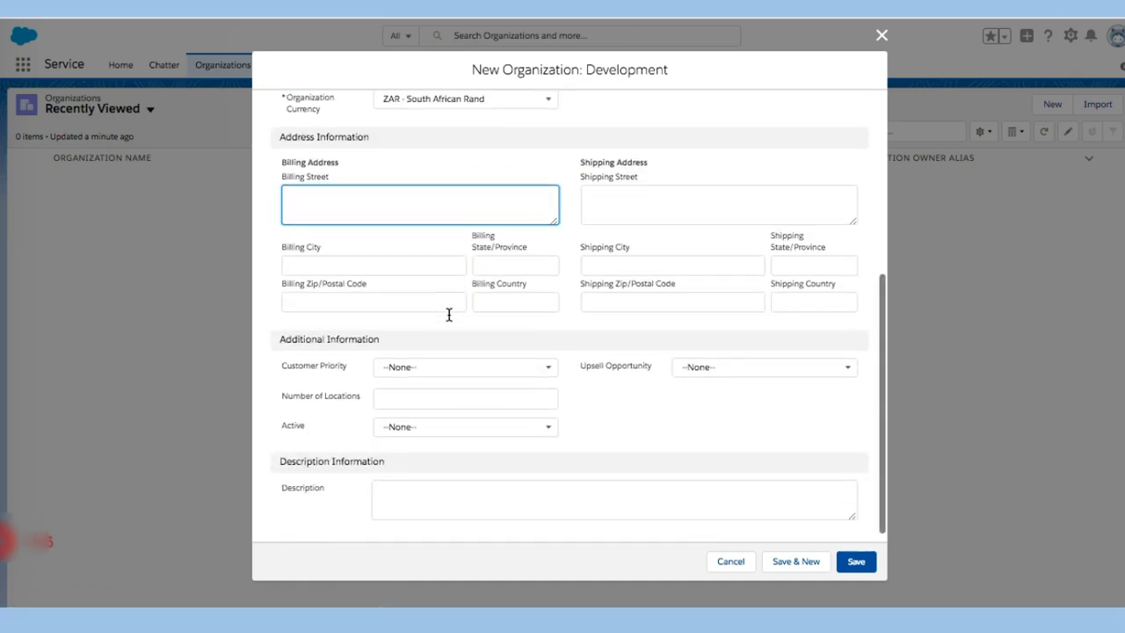
click(460, 358)
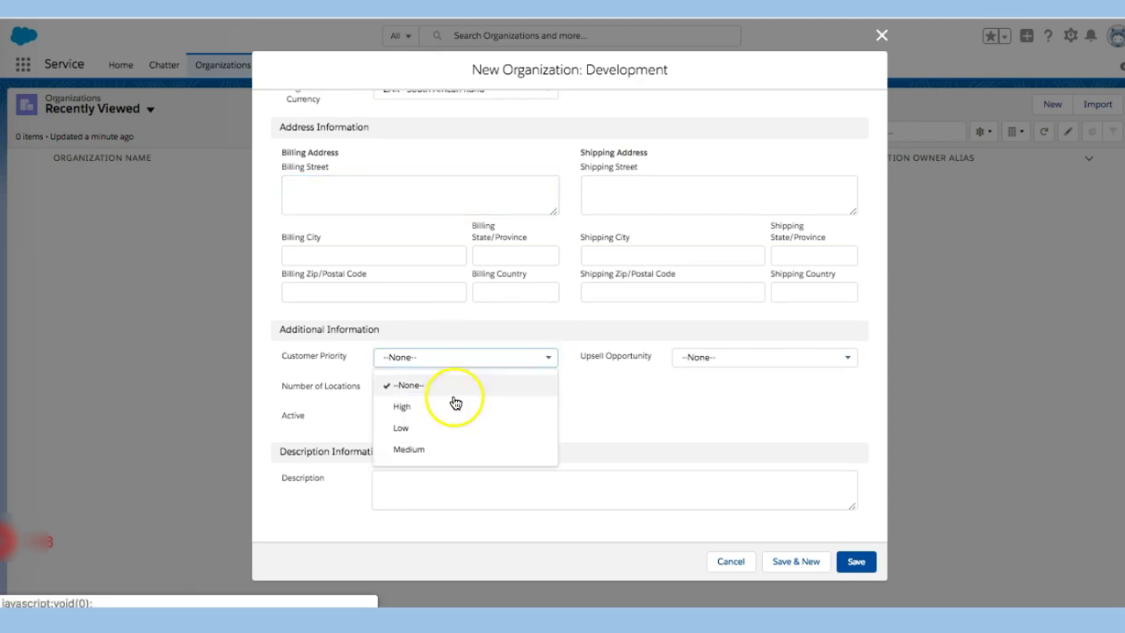
click(448, 408)
click(745, 358)
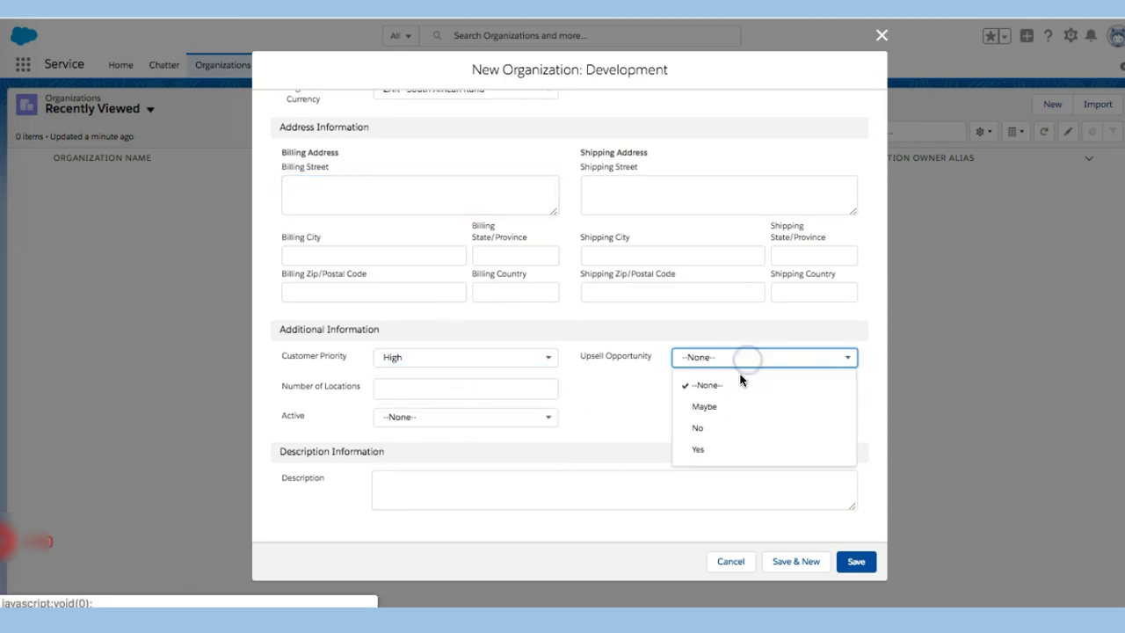
click(732, 450)
Step: Mark the organization Active Yes and save the ABC Industries record
click(509, 416)
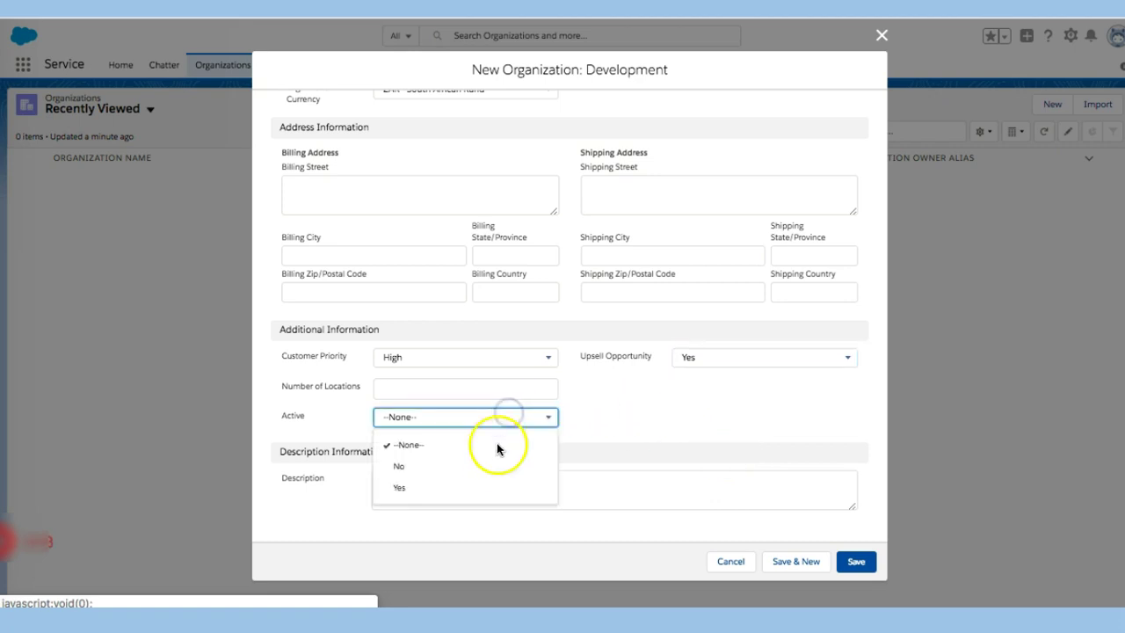
click(489, 488)
click(454, 479)
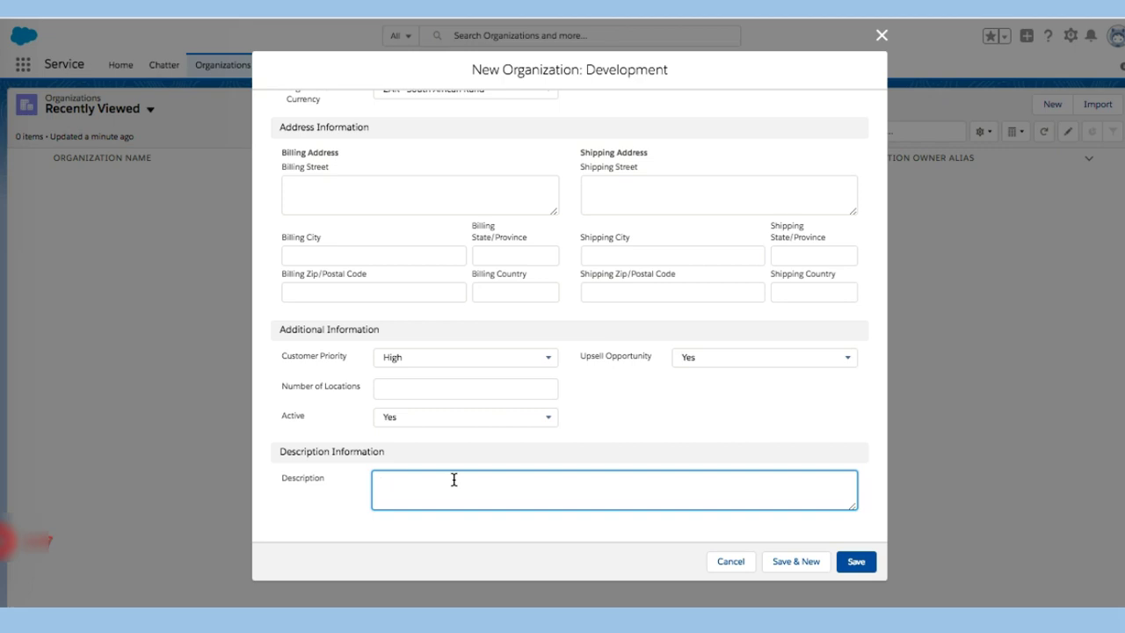
click(853, 563)
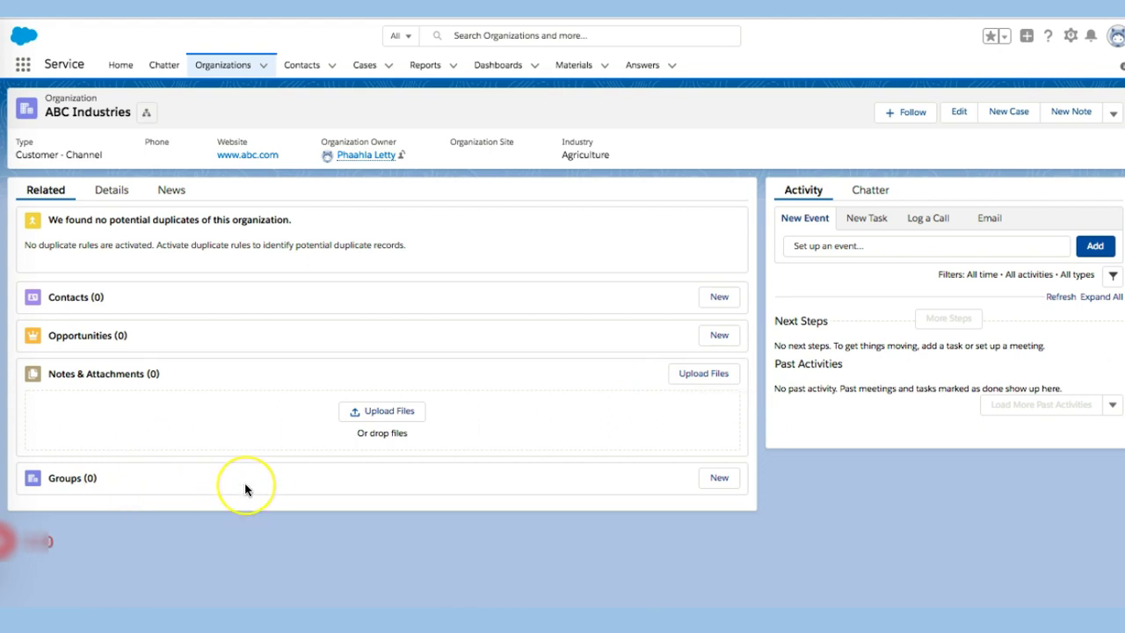
Step: View ABC Industries' News and Details tabs, then open a blank email in the Activity panel
click(173, 193)
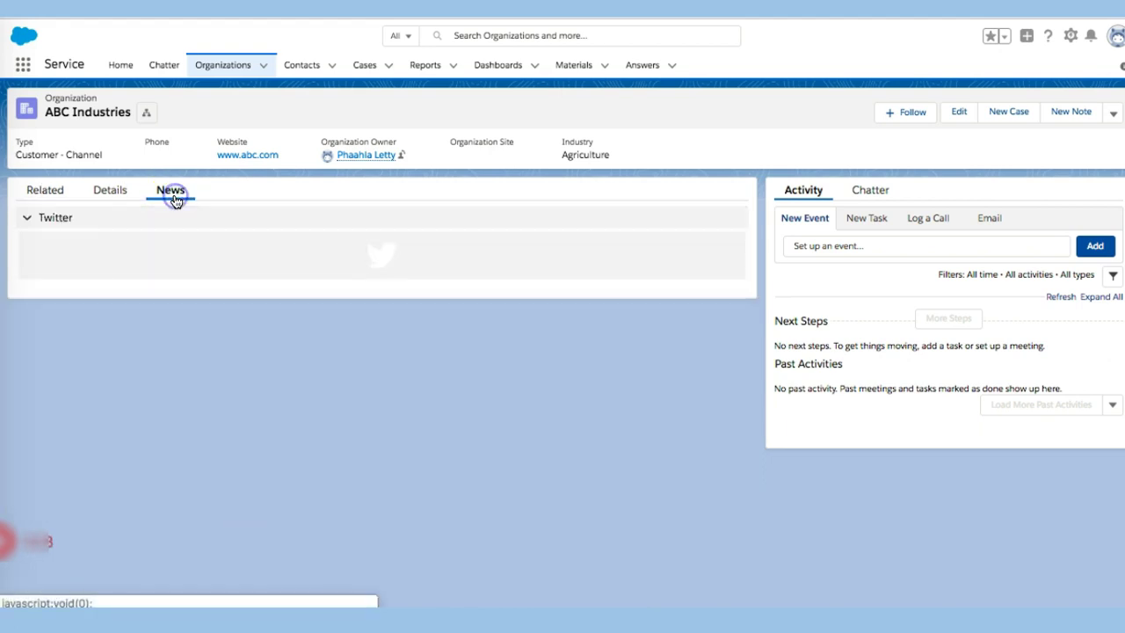
click(111, 190)
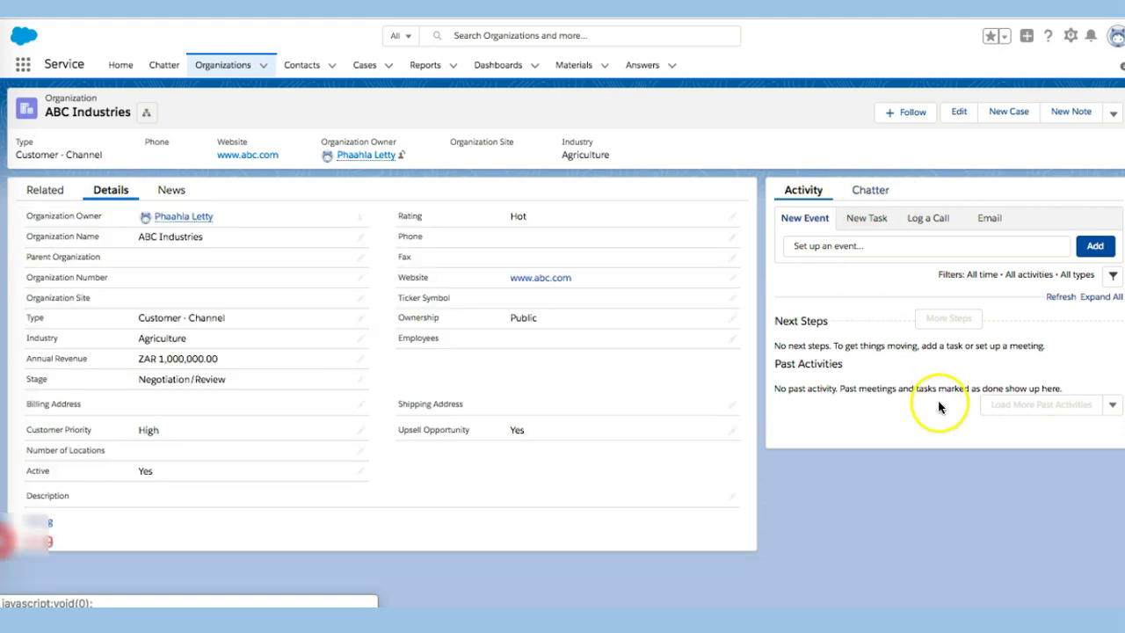
click(922, 219)
click(981, 217)
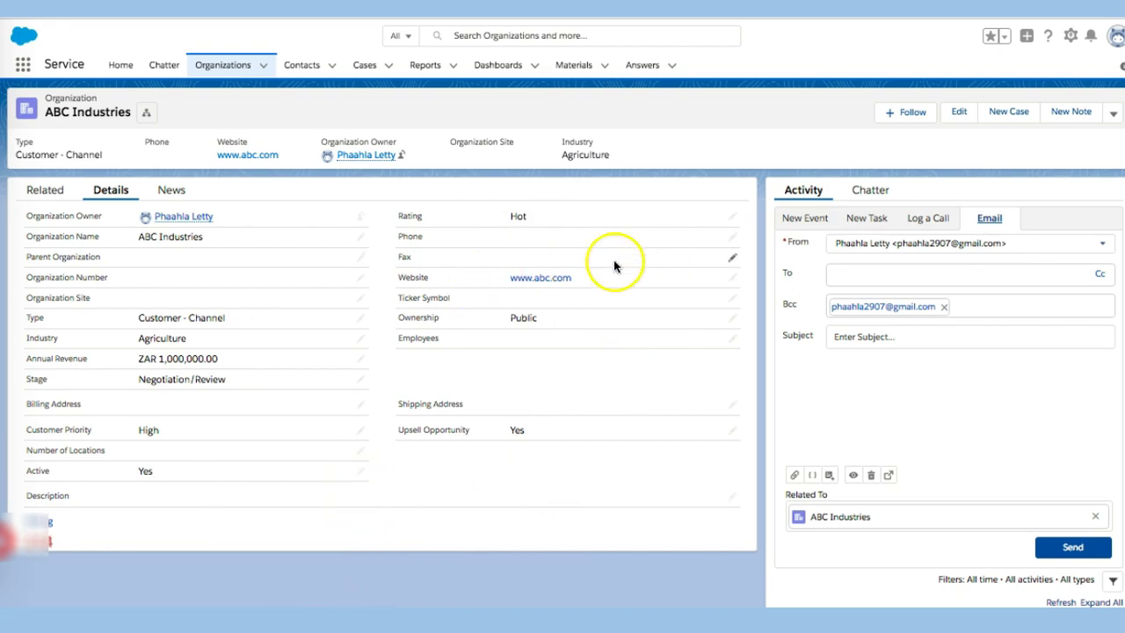
Step: Set Organization Site to Johannesburg, Billing and Shipping Country to South Africa, and save
click(361, 298)
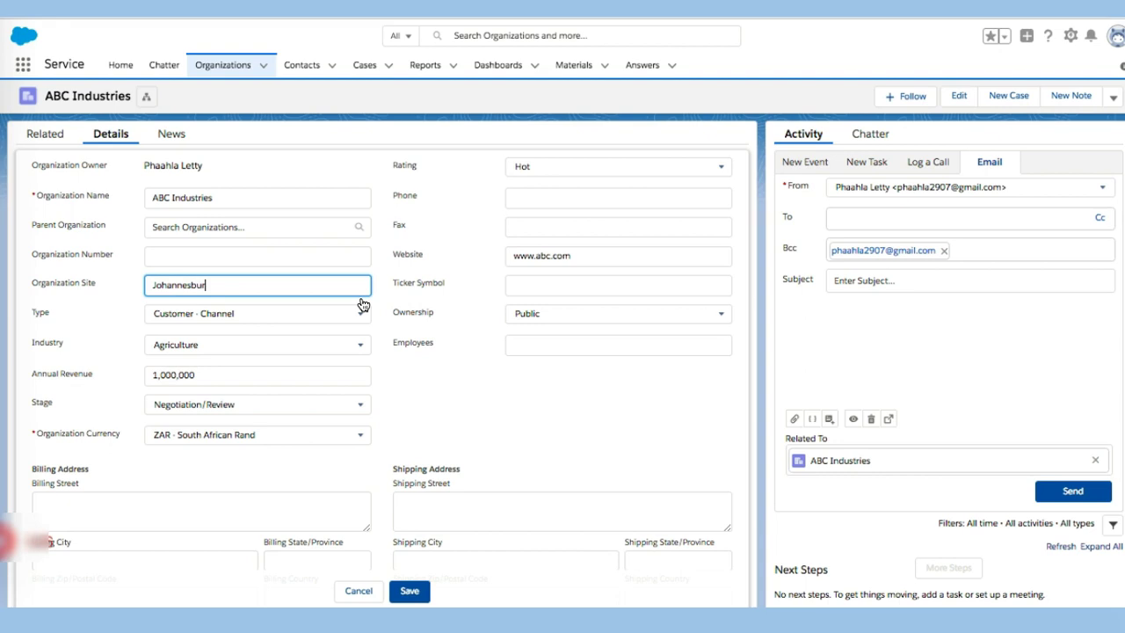
scroll(362, 304, down, 3)
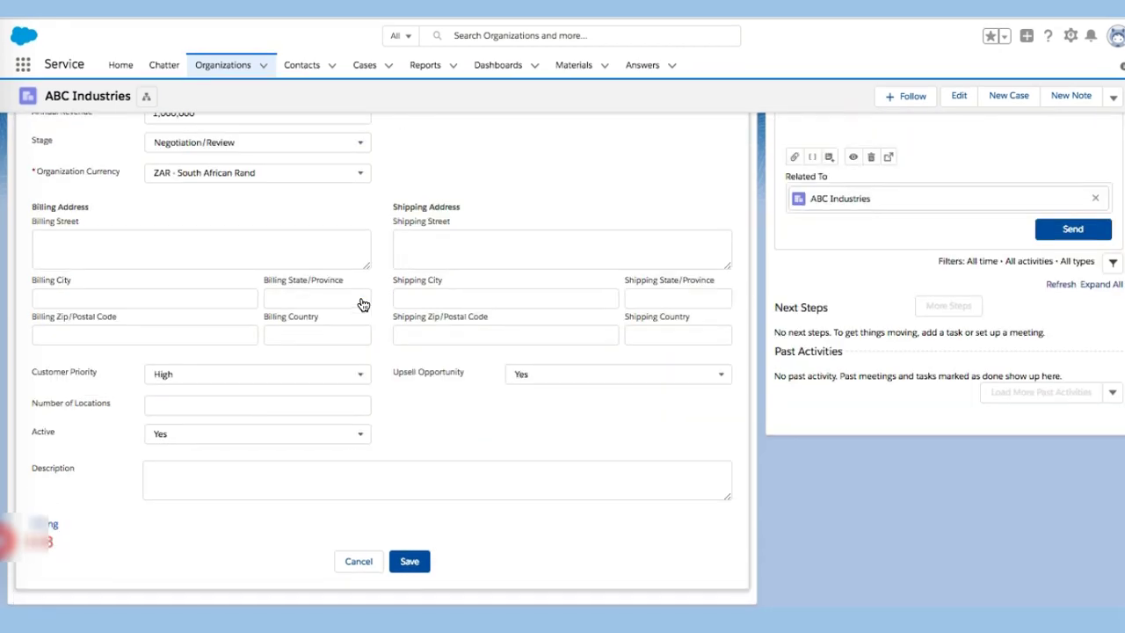
click(304, 338)
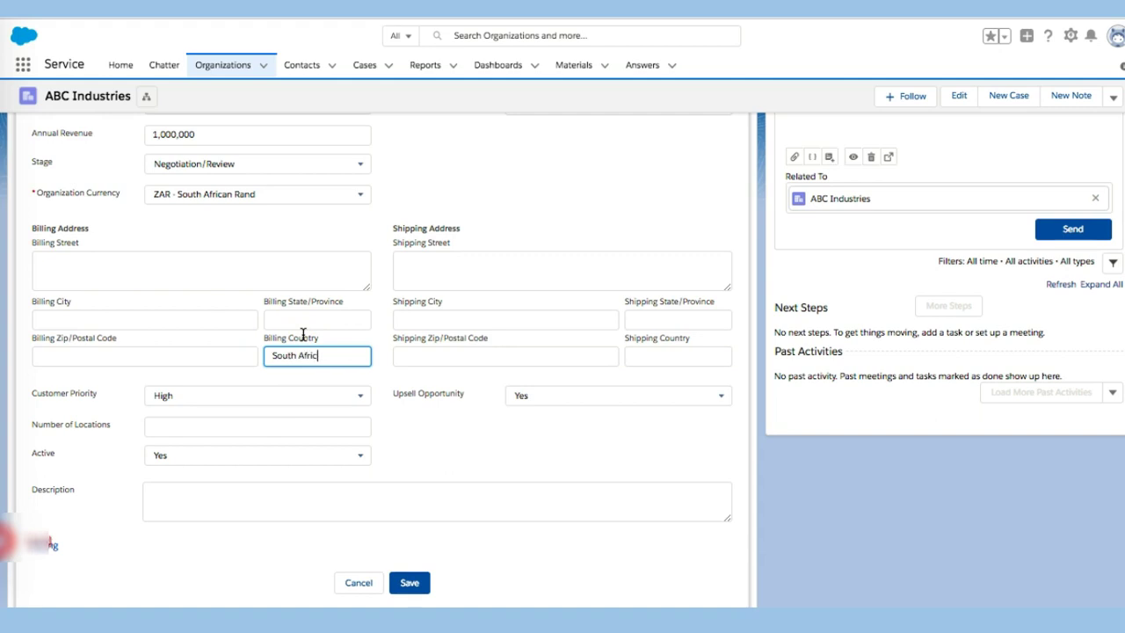
drag(326, 355, 249, 350)
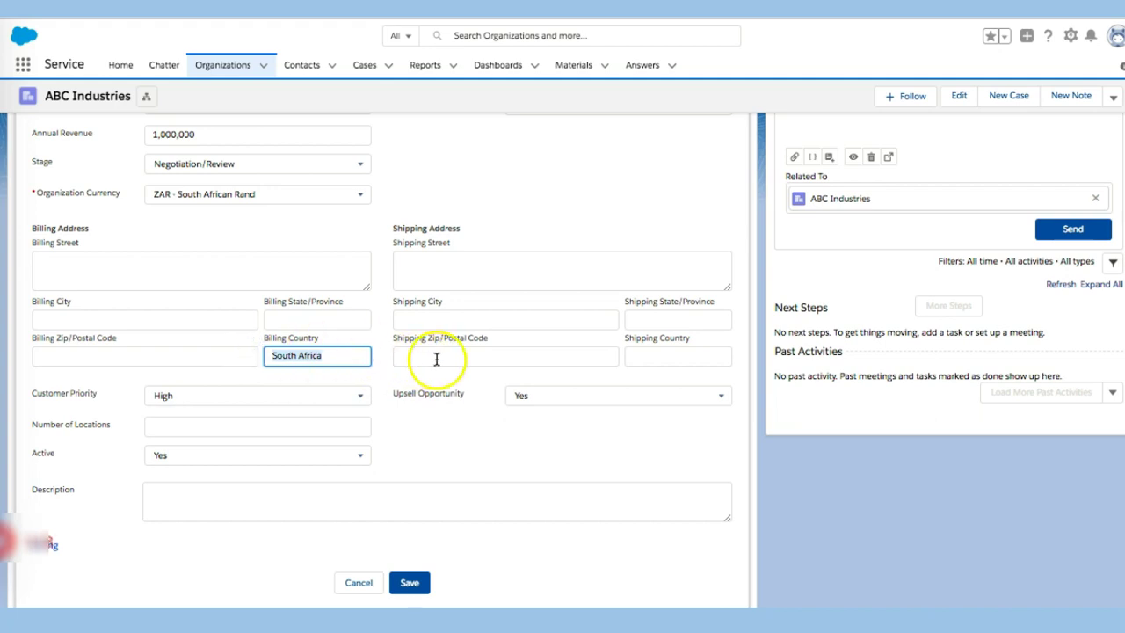
click(647, 364)
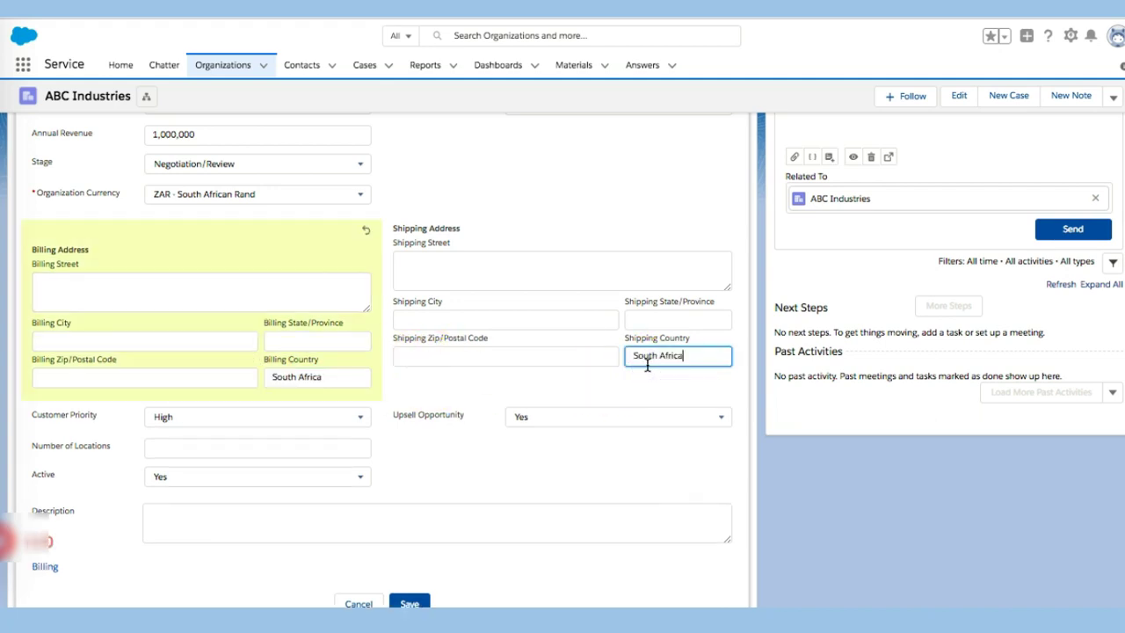
click(653, 381)
scroll(517, 384, down, 1)
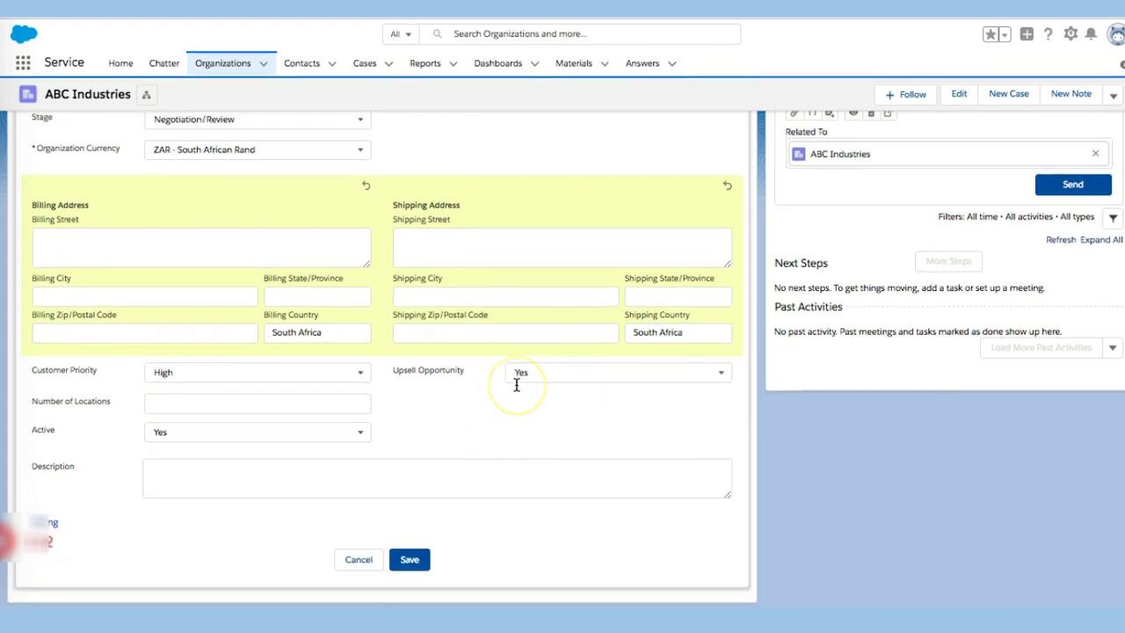
click(409, 560)
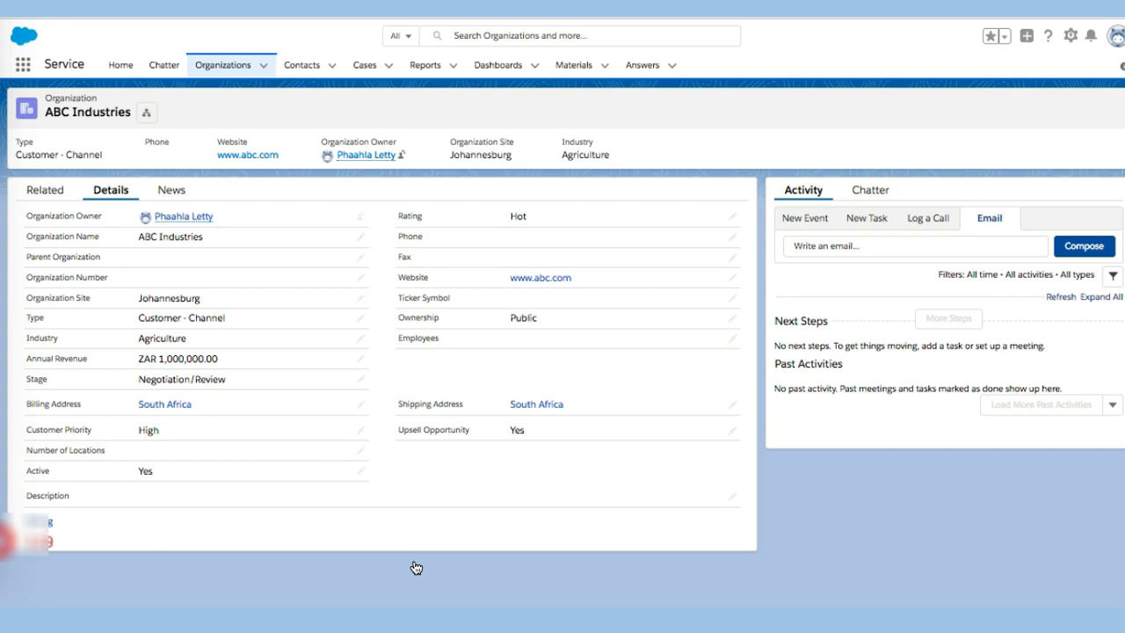